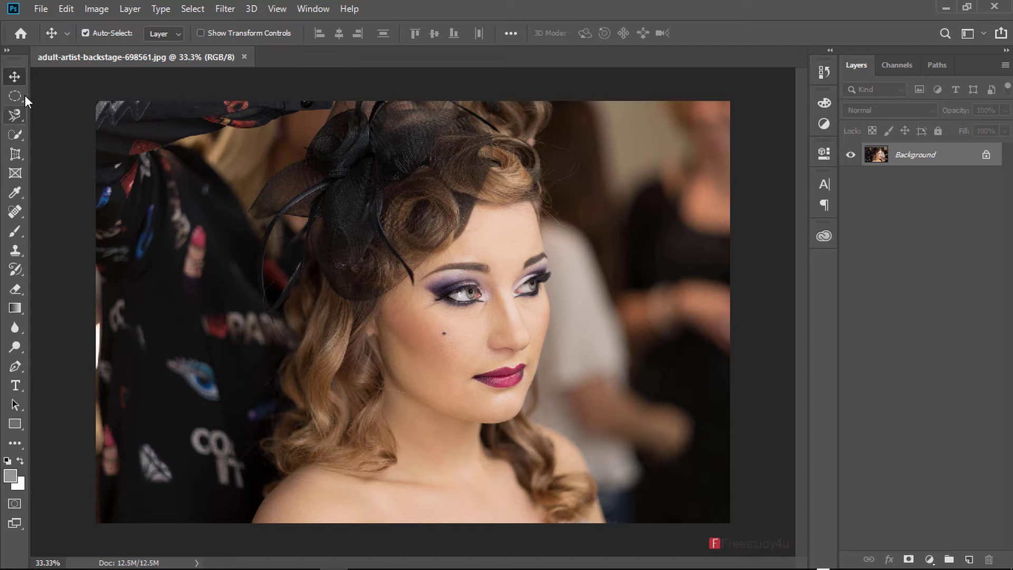
- Trace the woman's hat-to-shoulders outline with the Magnetic Lasso and close the selection
{"action": "left_click", "coordinate": [17, 113]}
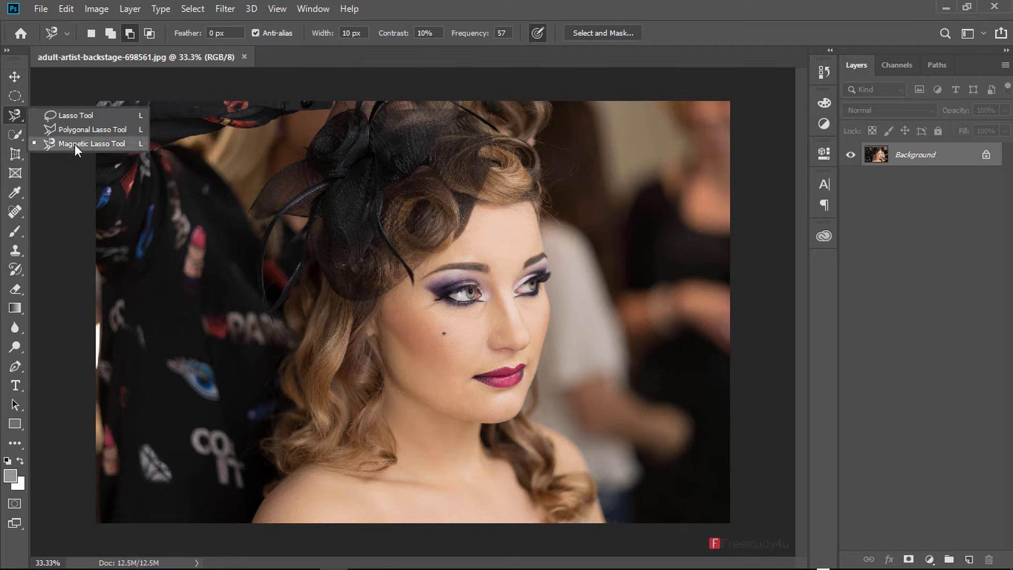
{"action": "left_click", "coordinate": [75, 143]}
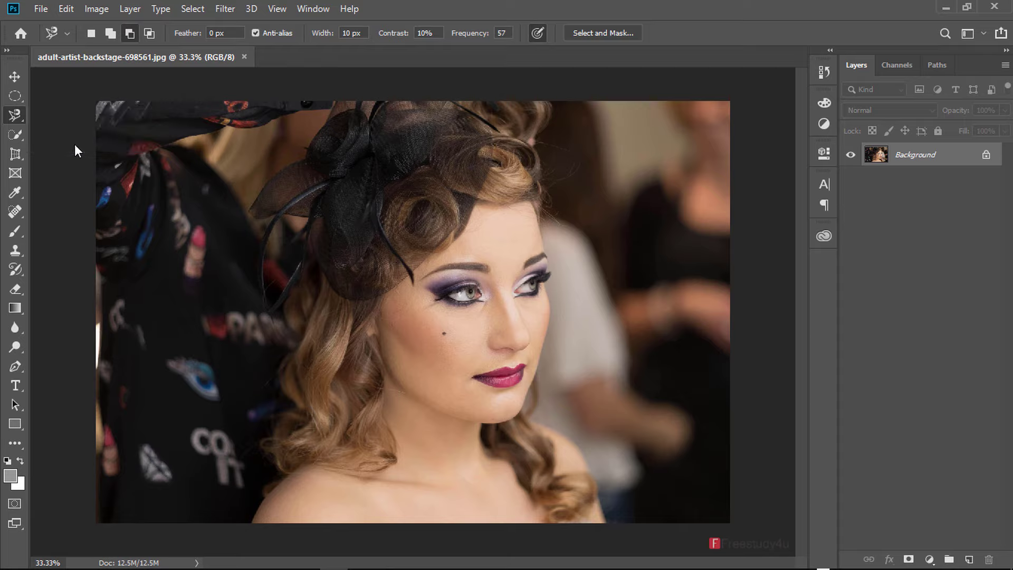
{"action": "left_click", "coordinate": [249, 521]}
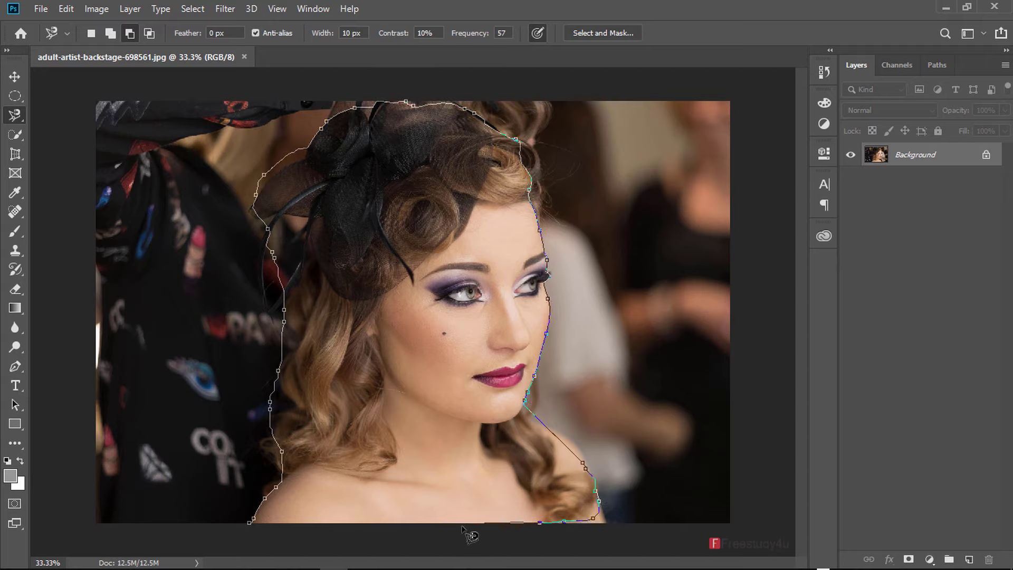
{"action": "double_click", "coordinate": [290, 535]}
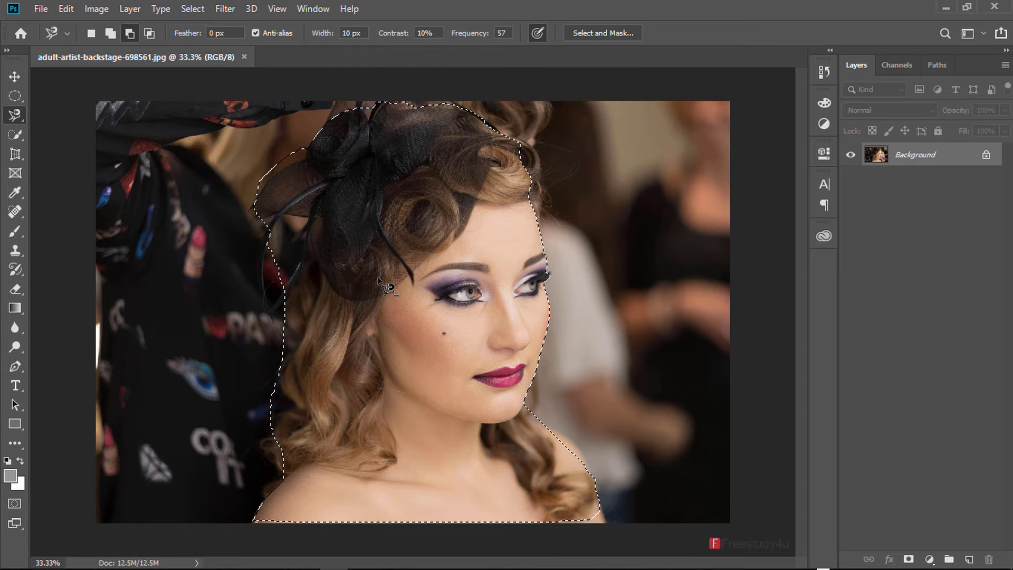
- Save the current selection as a new alpha channel named 'lady'
{"action": "left_click", "coordinate": [200, 9]}
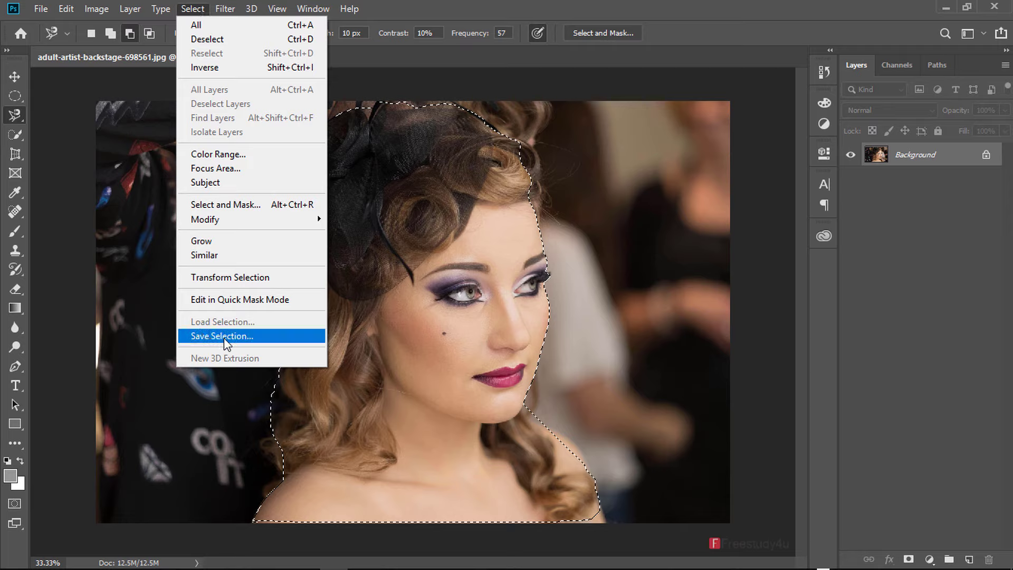
{"action": "left_click", "coordinate": [224, 338]}
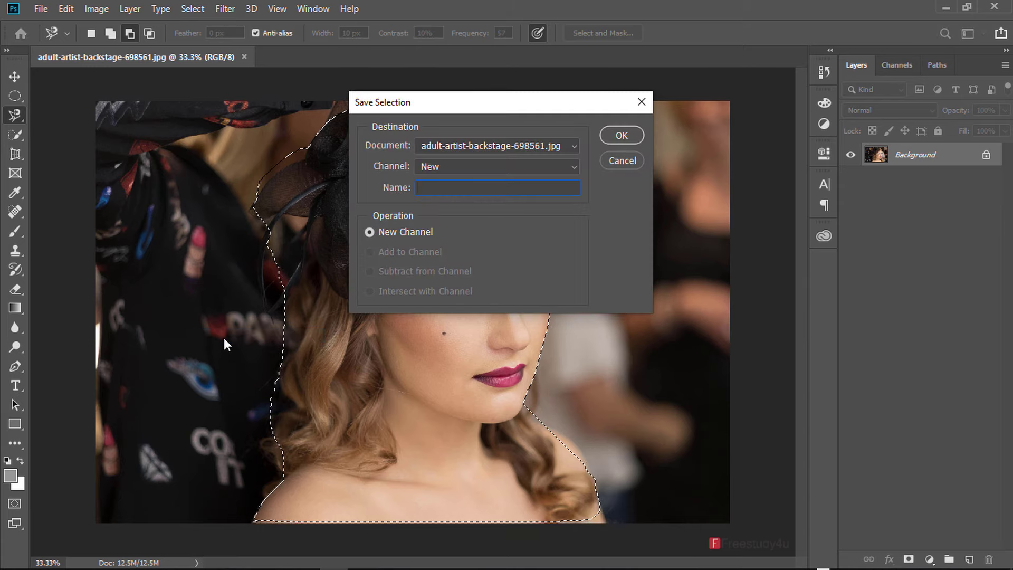
{"action": "left_click_drag", "start_coordinate": [414, 106], "coordinate": [424, 110]}
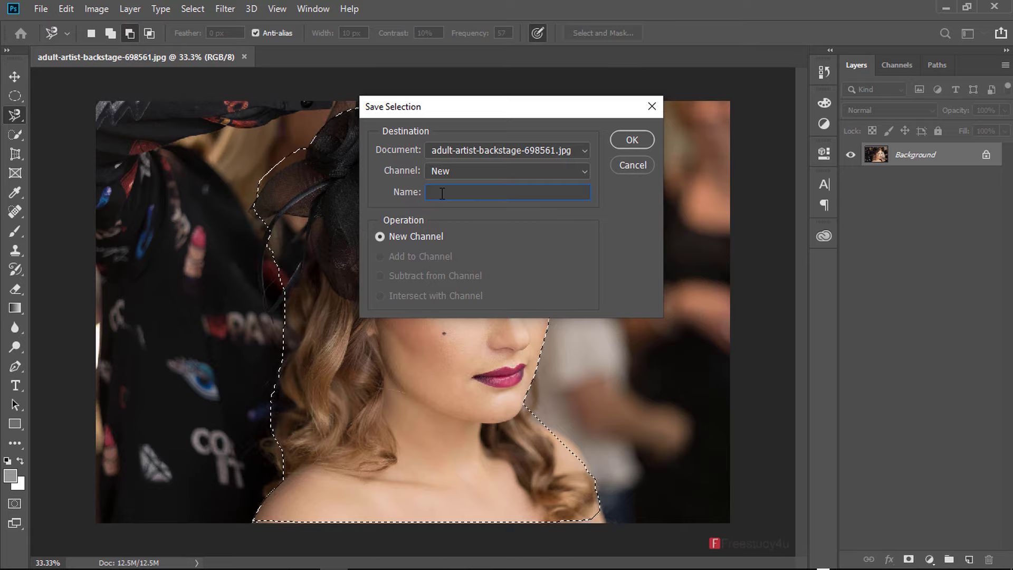
{"action": "type", "text": "l"}
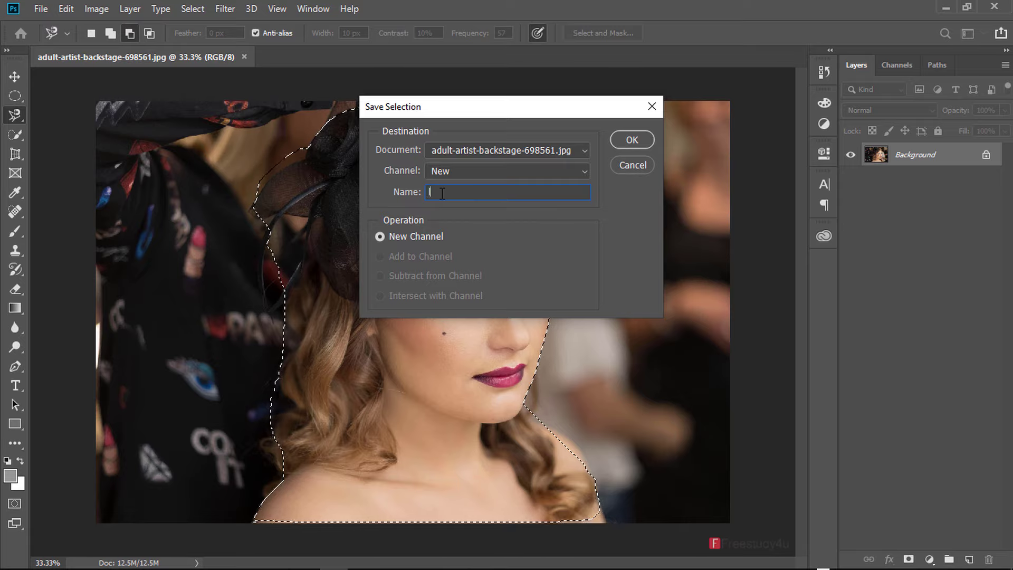
{"action": "type", "text": "ady"}
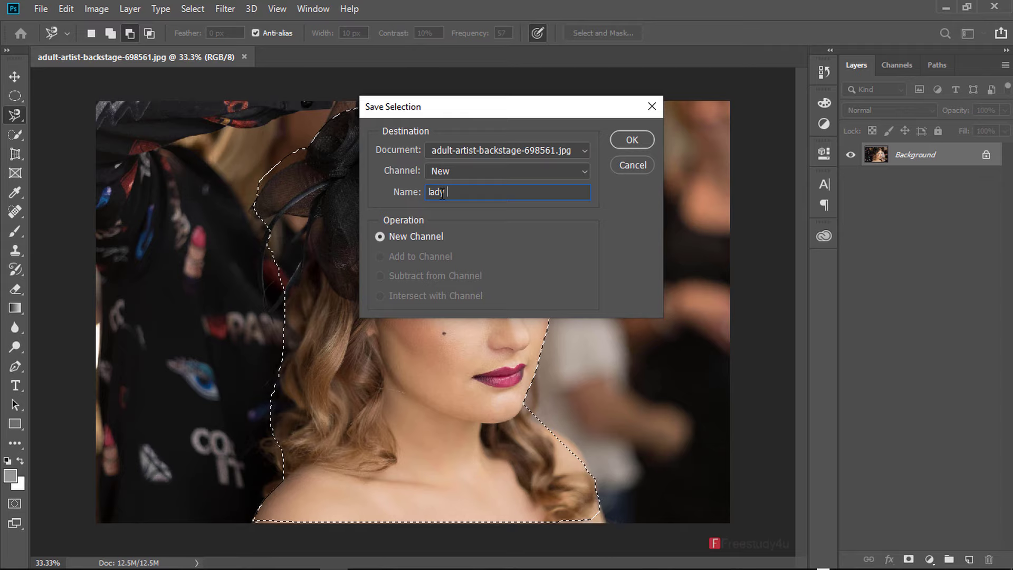
{"action": "left_click", "coordinate": [632, 139]}
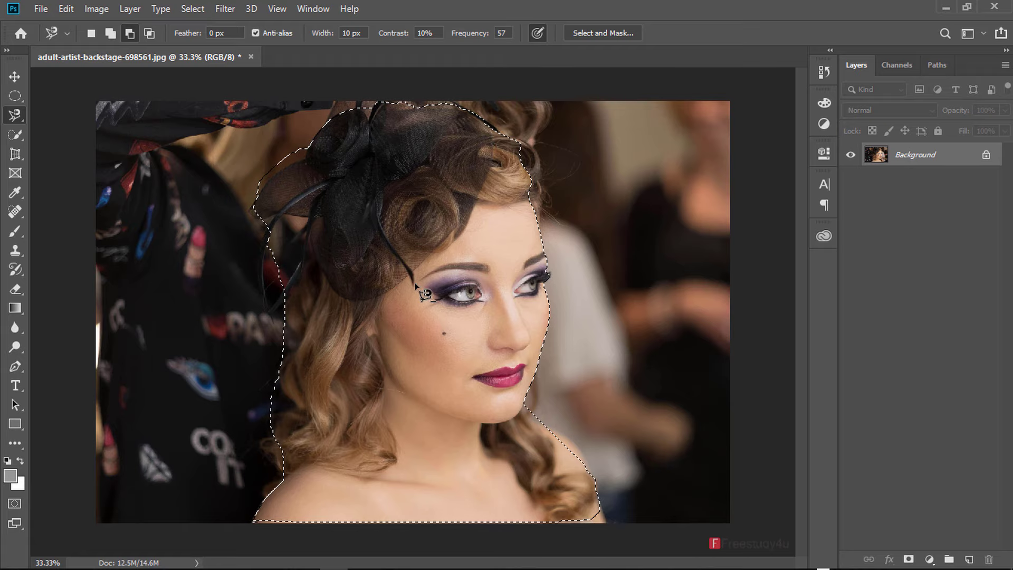
- Deselect, switch to the Move tool, and load the 'lady' channel back as a selection
{"action": "key", "text": "ctrl+d"}
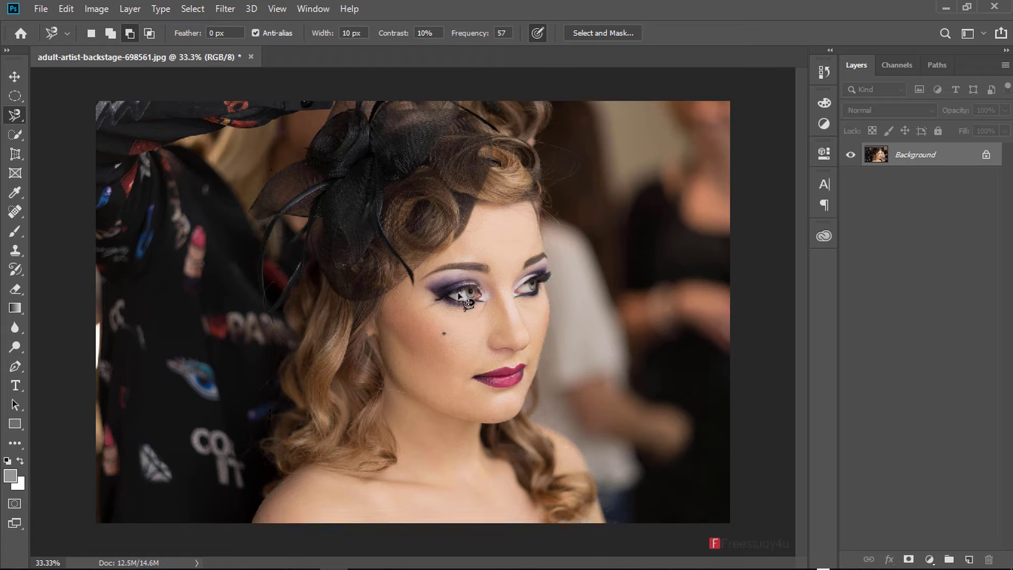
{"action": "left_click", "coordinate": [14, 77]}
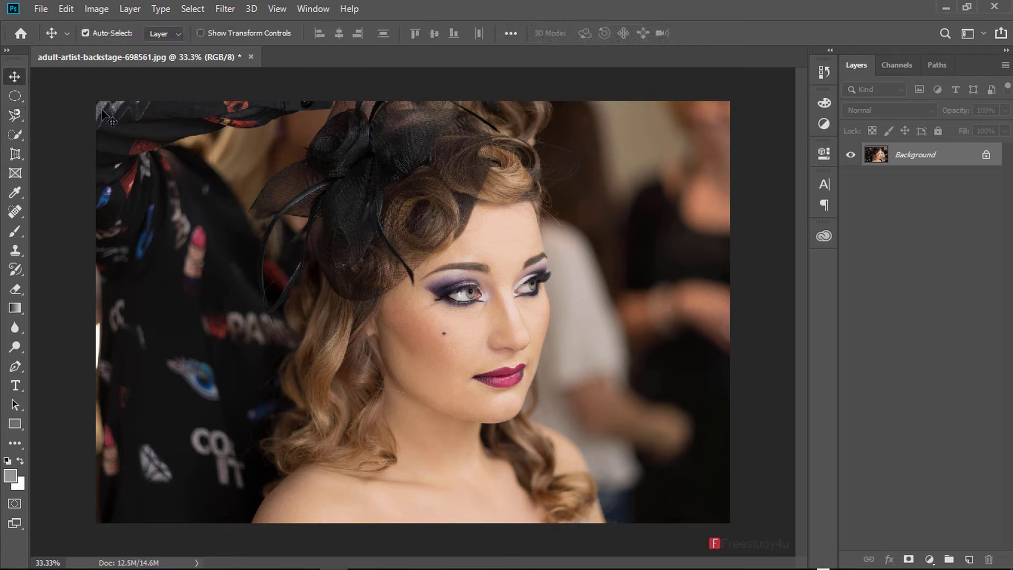
{"action": "left_click", "coordinate": [193, 9]}
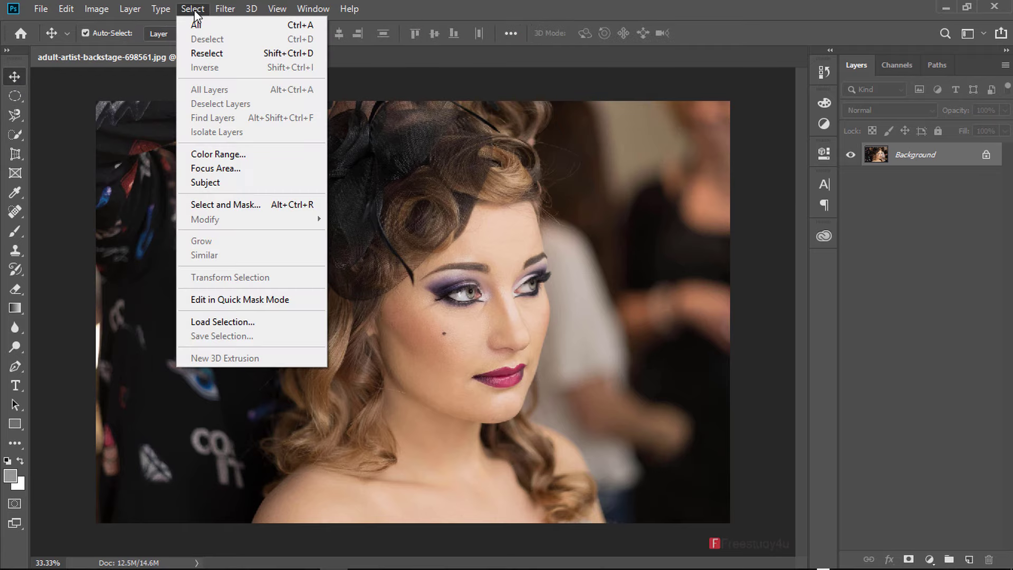
{"action": "left_click", "coordinate": [201, 324]}
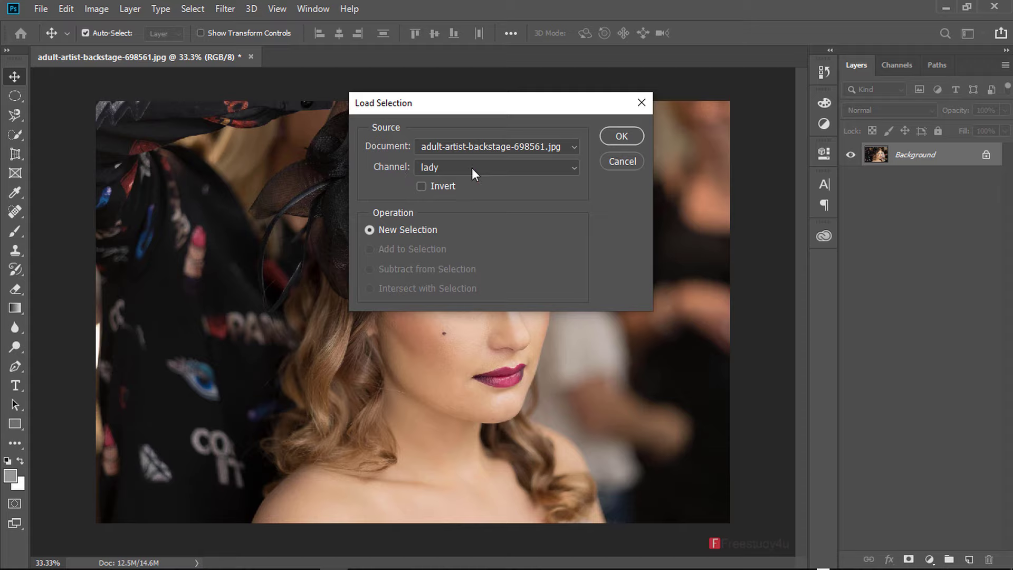
{"action": "left_click", "coordinate": [575, 169]}
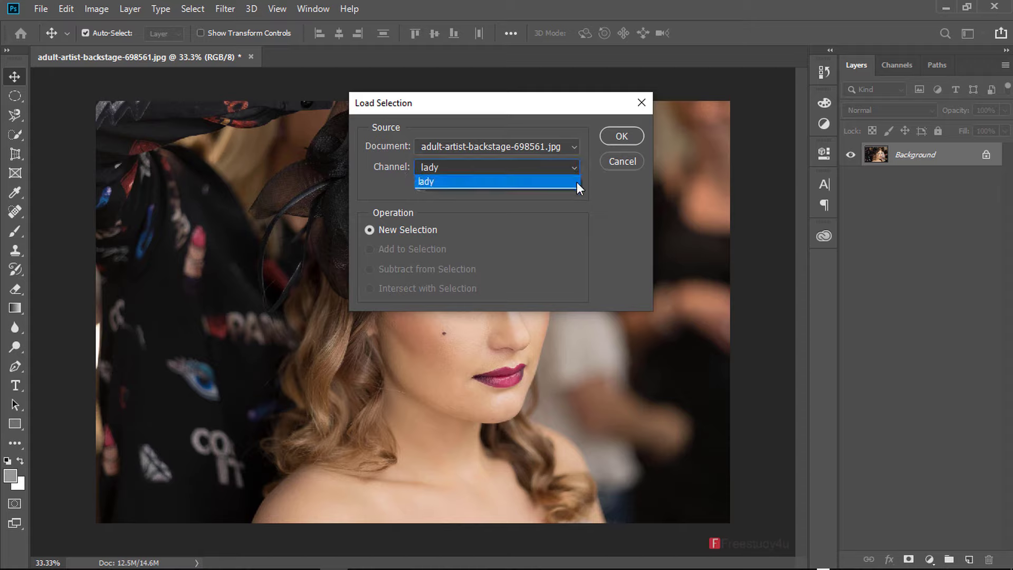
{"action": "left_click", "coordinate": [431, 181]}
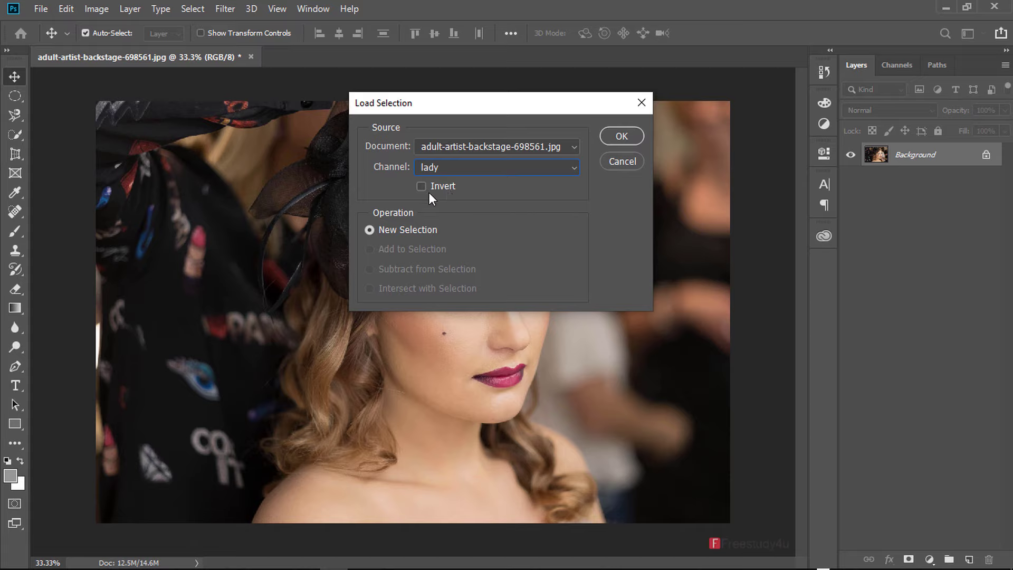
{"action": "left_click_drag", "start_coordinate": [507, 101], "coordinate": [671, 264]}
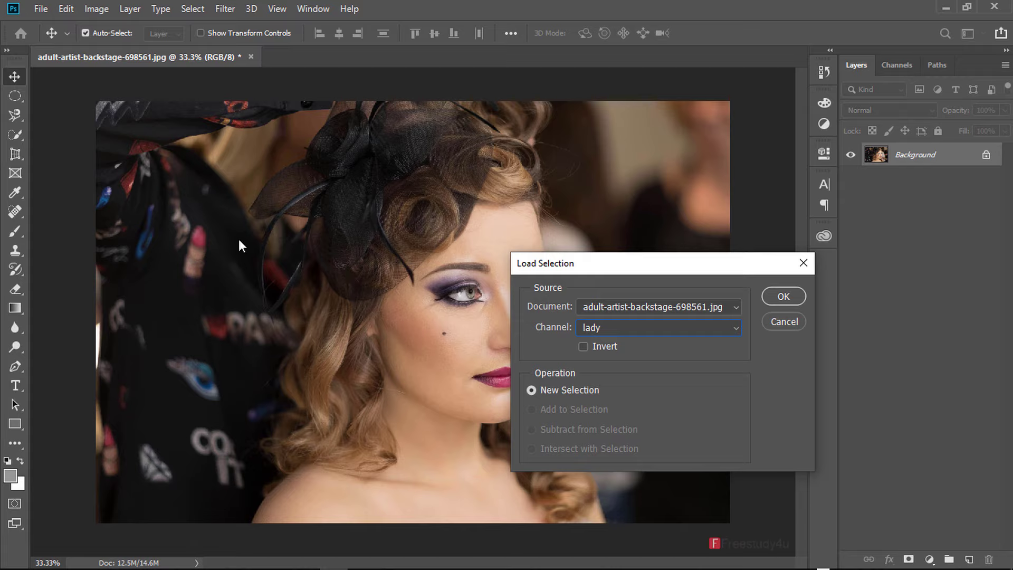
{"action": "left_click_drag", "start_coordinate": [621, 270], "coordinate": [340, 97]}
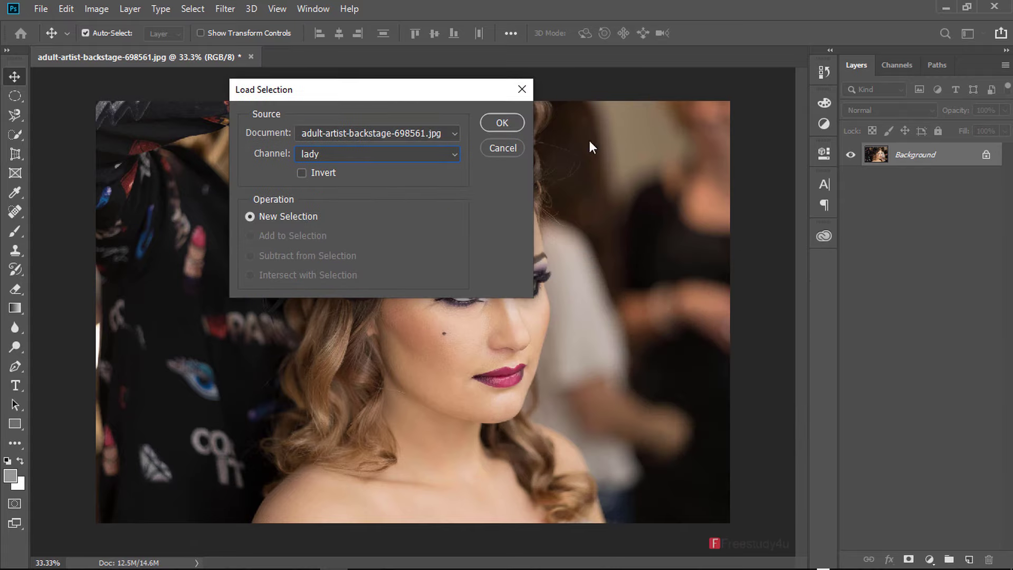
{"action": "left_click", "coordinate": [502, 123]}
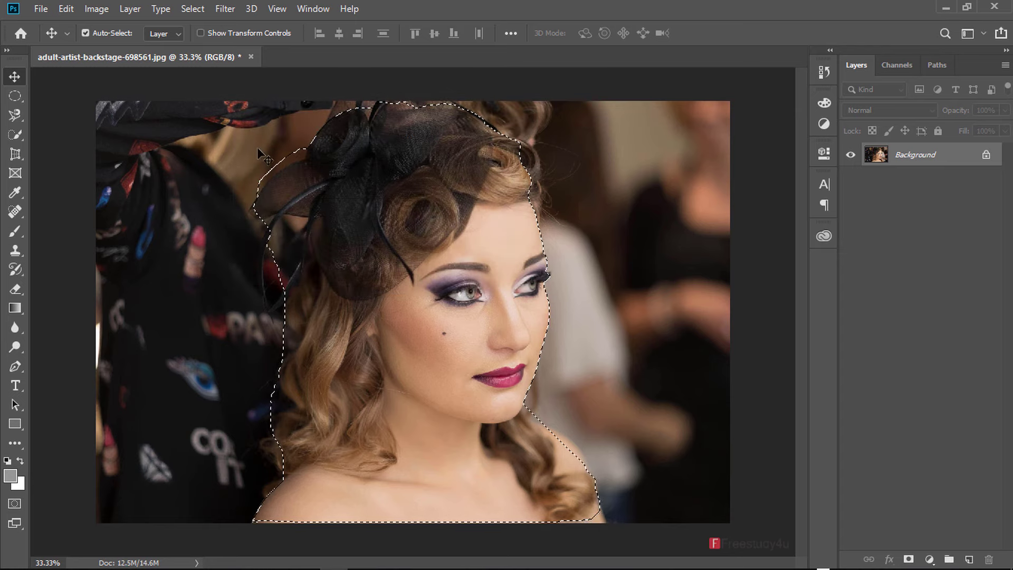
- Load the 'lady' channel inverted so the background around the woman is selected
{"action": "left_click", "coordinate": [191, 10]}
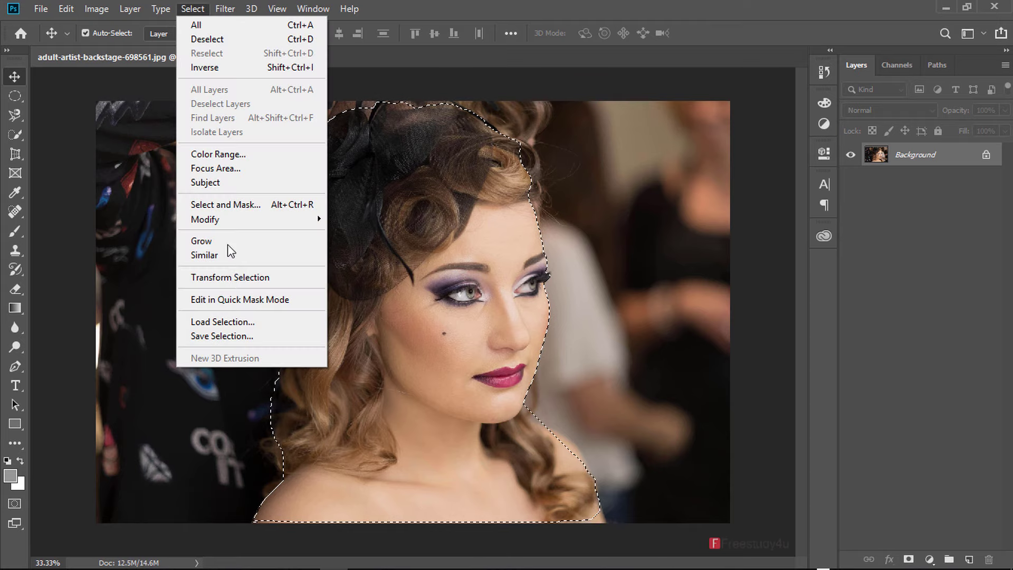
{"action": "left_click", "coordinate": [224, 322]}
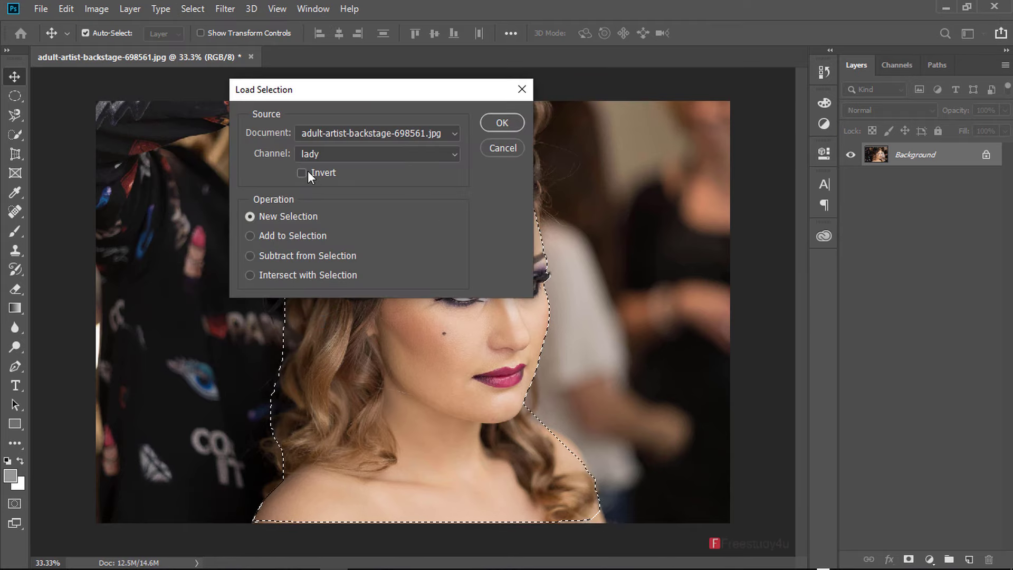
{"action": "left_click", "coordinate": [303, 173]}
{"action": "left_click", "coordinate": [502, 122]}
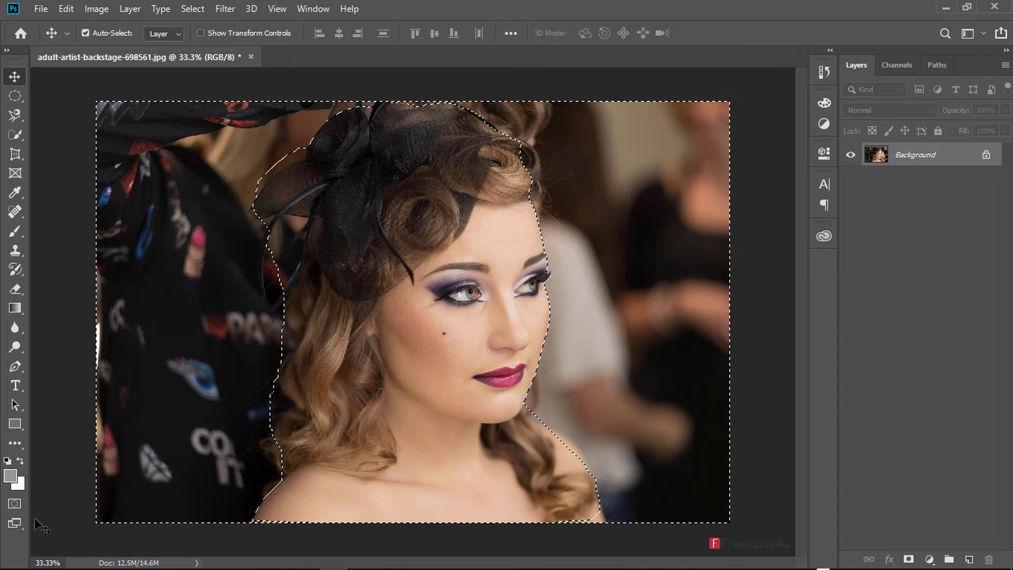
{"action": "left_click", "coordinate": [19, 503]}
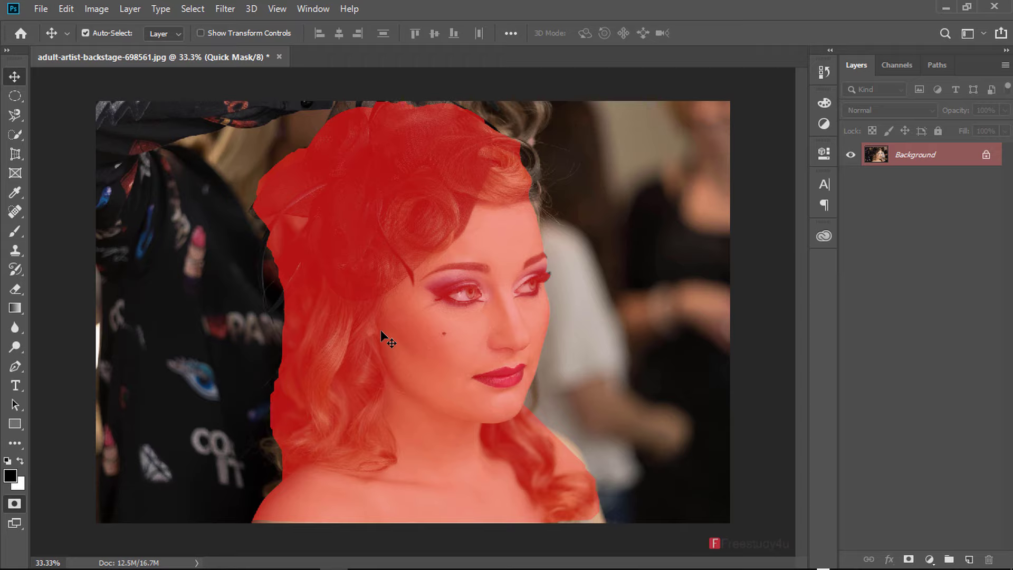
{"action": "double_click", "coordinate": [15, 505]}
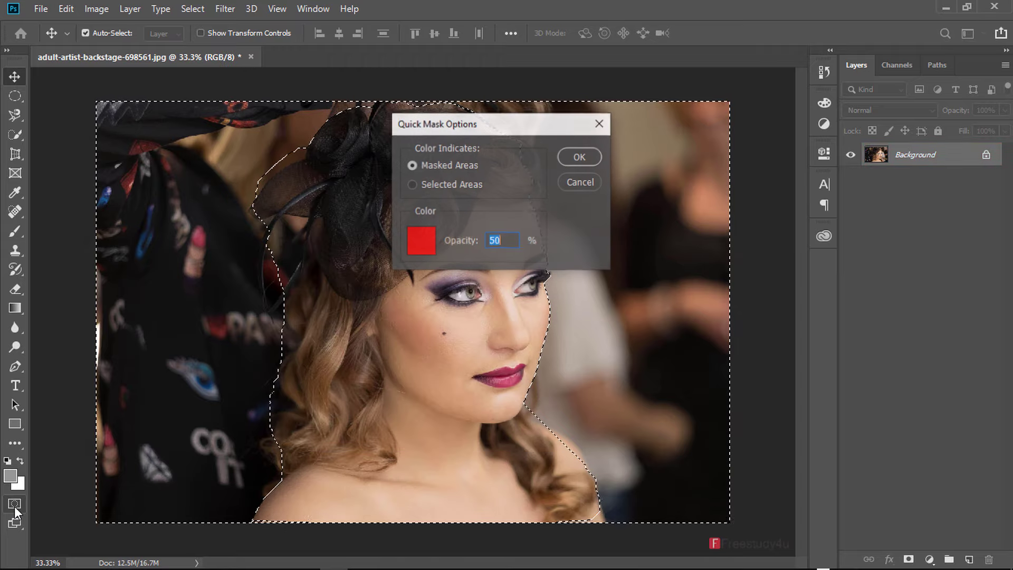
{"action": "left_click", "coordinate": [424, 240]}
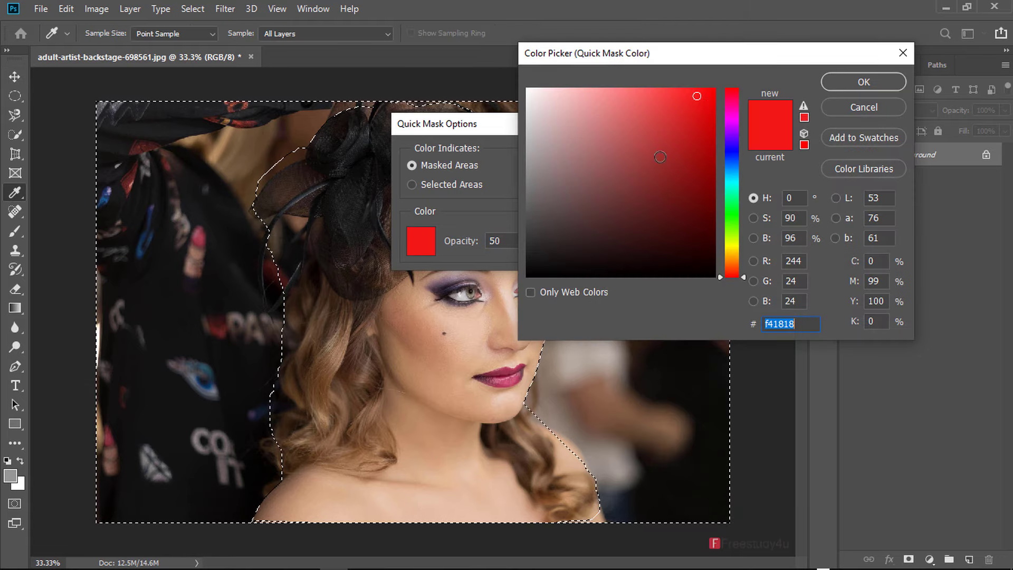
{"action": "left_click", "coordinate": [871, 107]}
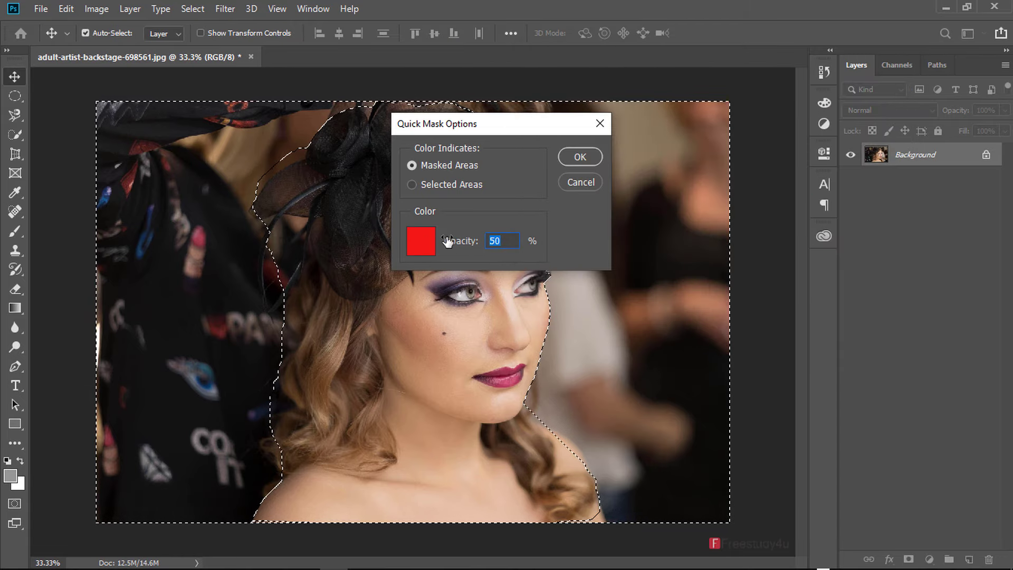
{"action": "left_click", "coordinate": [590, 177]}
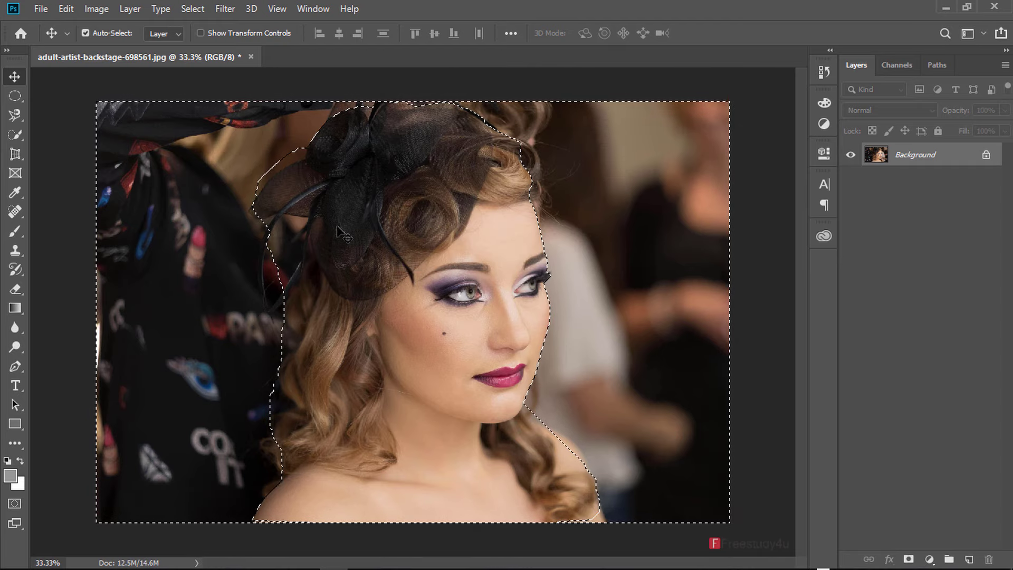
{"action": "left_click_drag", "start_coordinate": [335, 230], "coordinate": [340, 235]}
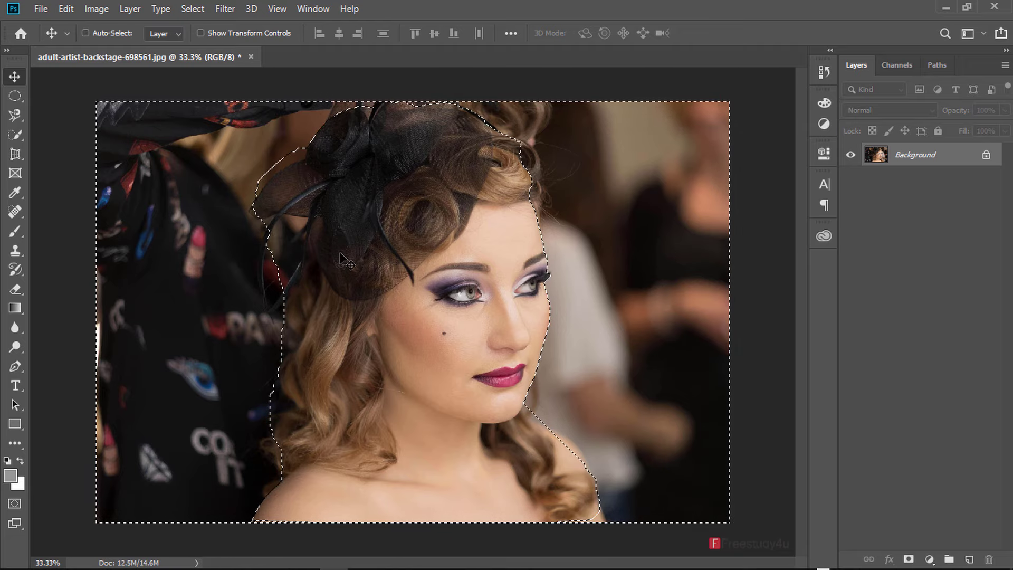
- Deselect the inverted background selection, leaving the portrait with no active outline
{"action": "key", "text": "ctrl+d"}
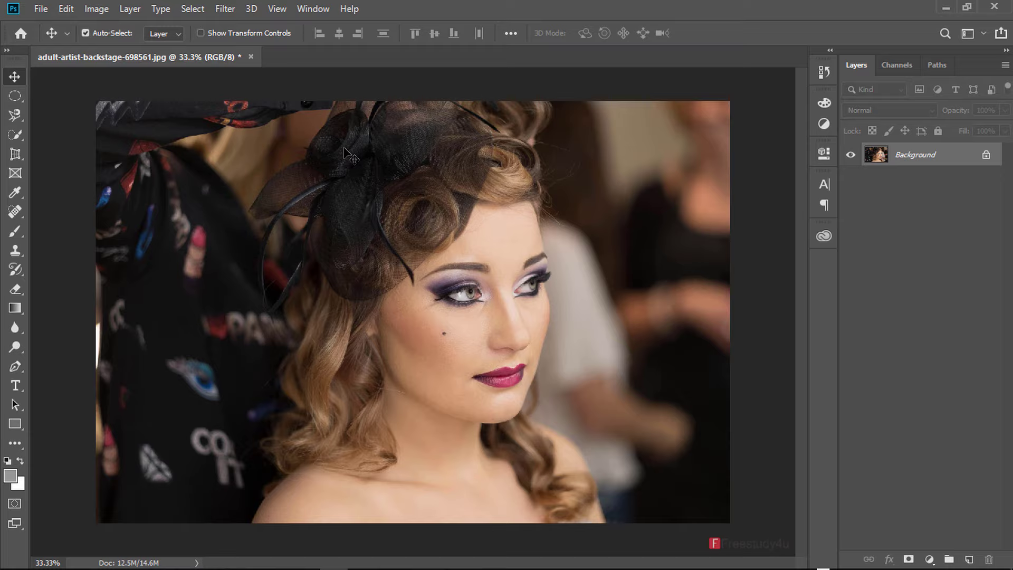
{"action": "left_click", "coordinate": [193, 8]}
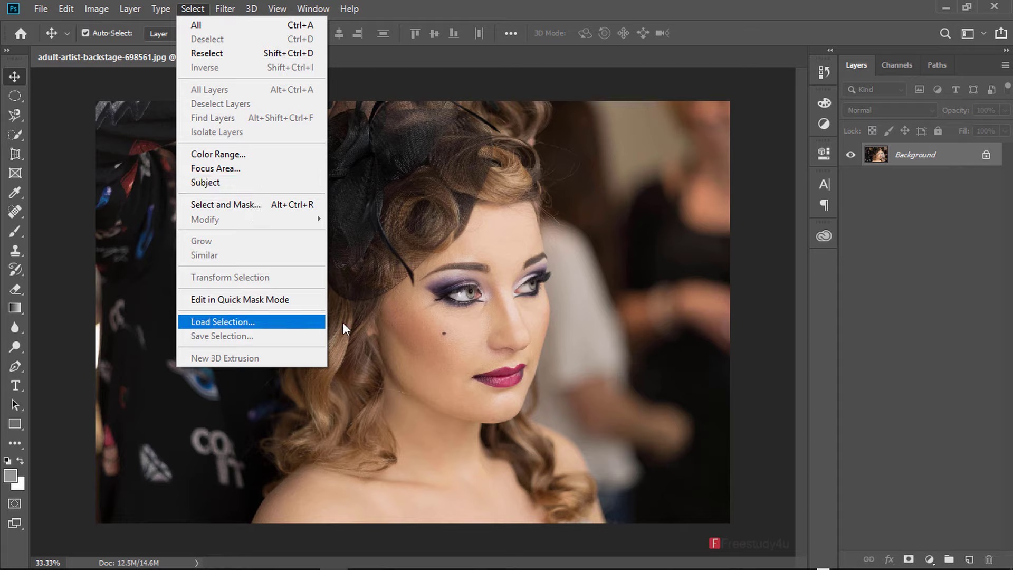
{"action": "left_click", "coordinate": [401, 258]}
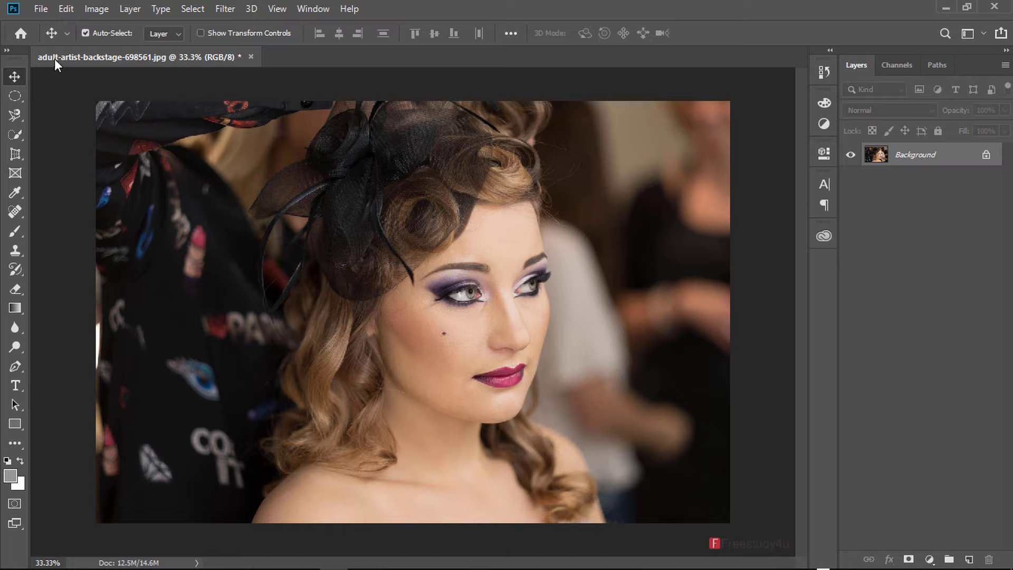
- Save the portrait to the Desktop as lady.psd with alpha channels included
{"action": "left_click", "coordinate": [40, 9]}
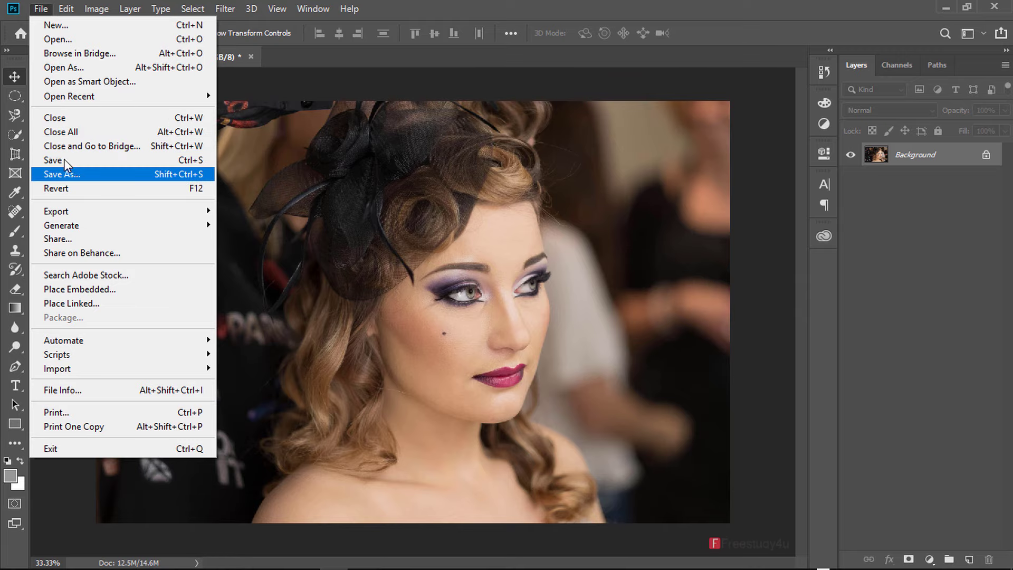
{"action": "left_click", "coordinate": [65, 160]}
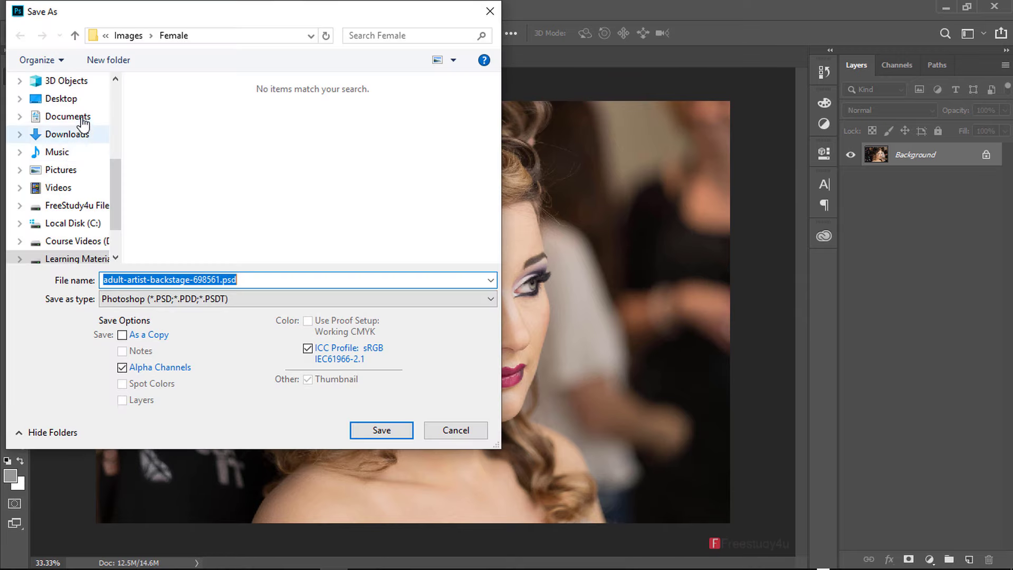
{"action": "left_click", "coordinate": [69, 100]}
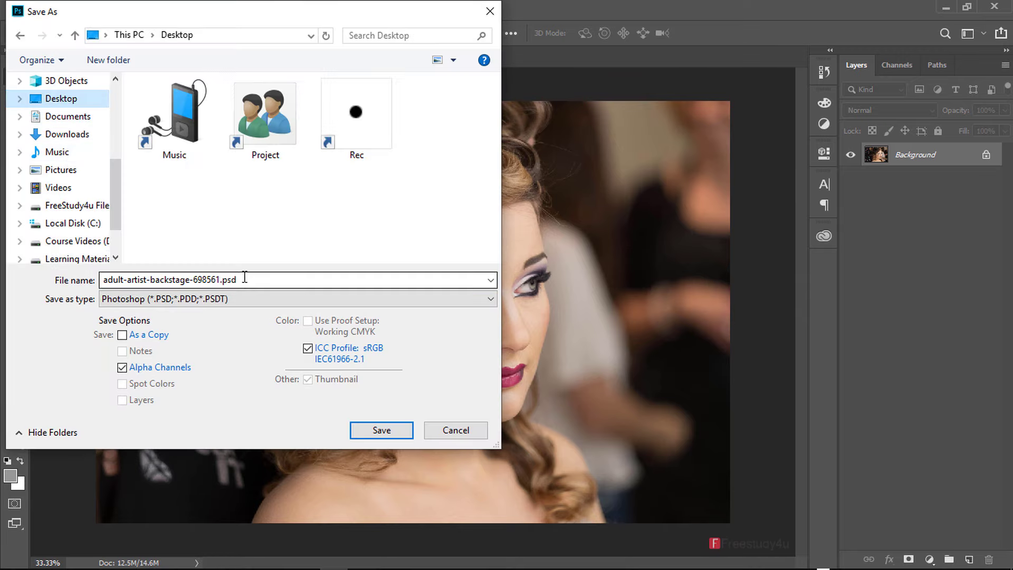
{"action": "double_click", "coordinate": [243, 279]}
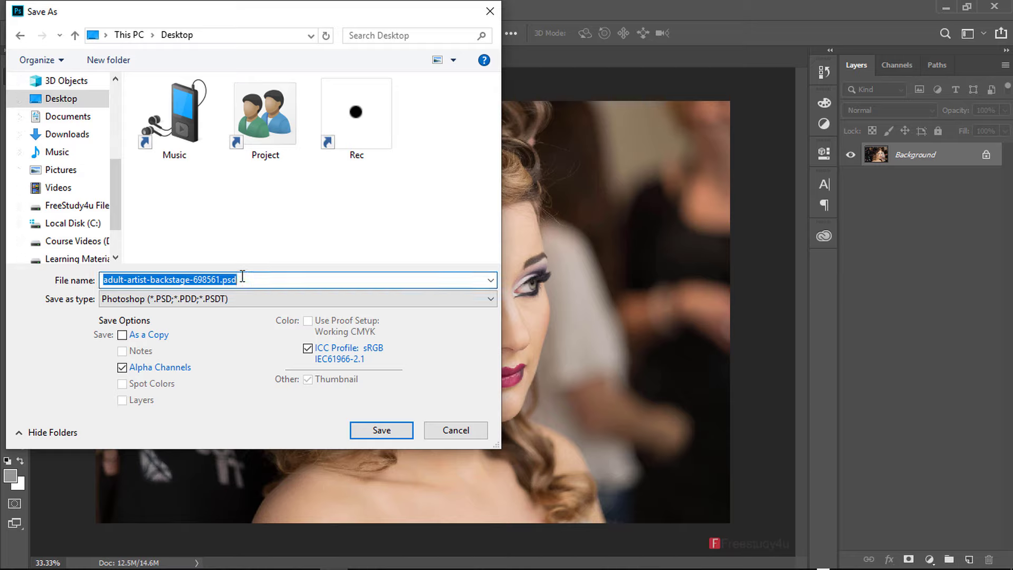
{"action": "type", "text": "lay"}
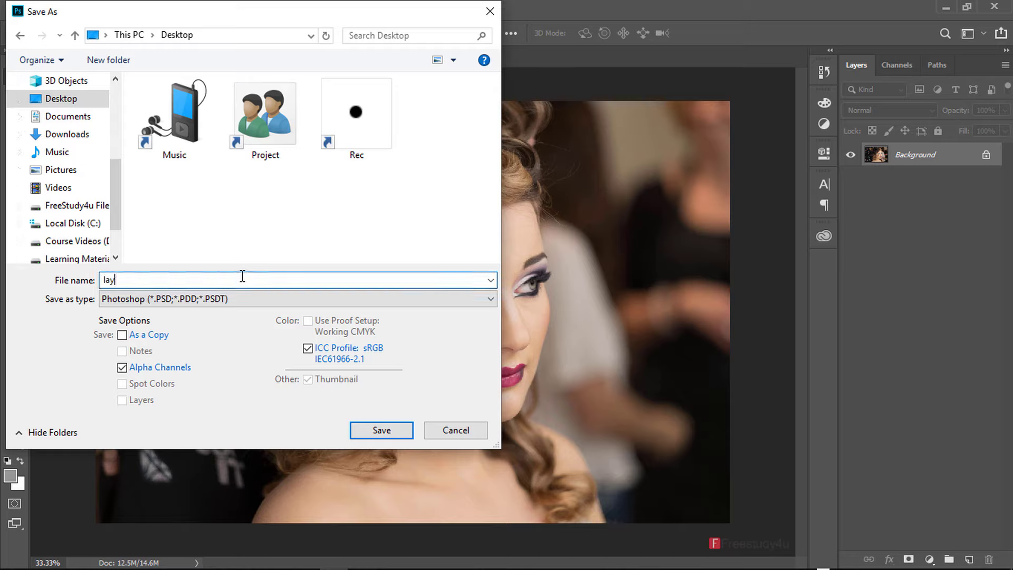
{"action": "key", "text": "BackSpace"}
{"action": "type", "text": "dy"}
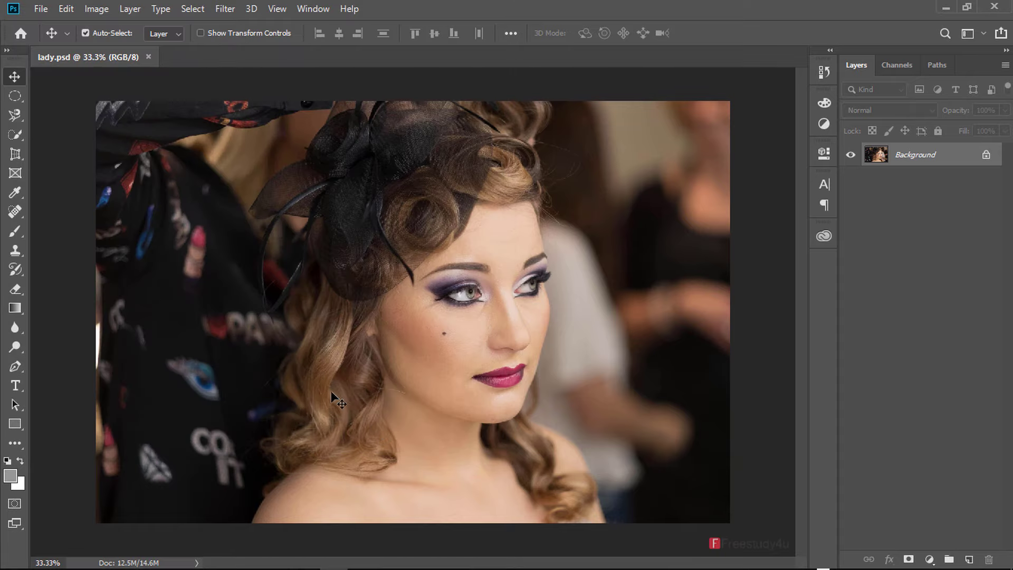
- Quit Photoshop, then reopen lady.psd from its Desktop icon
{"action": "left_click", "coordinate": [1001, 9]}
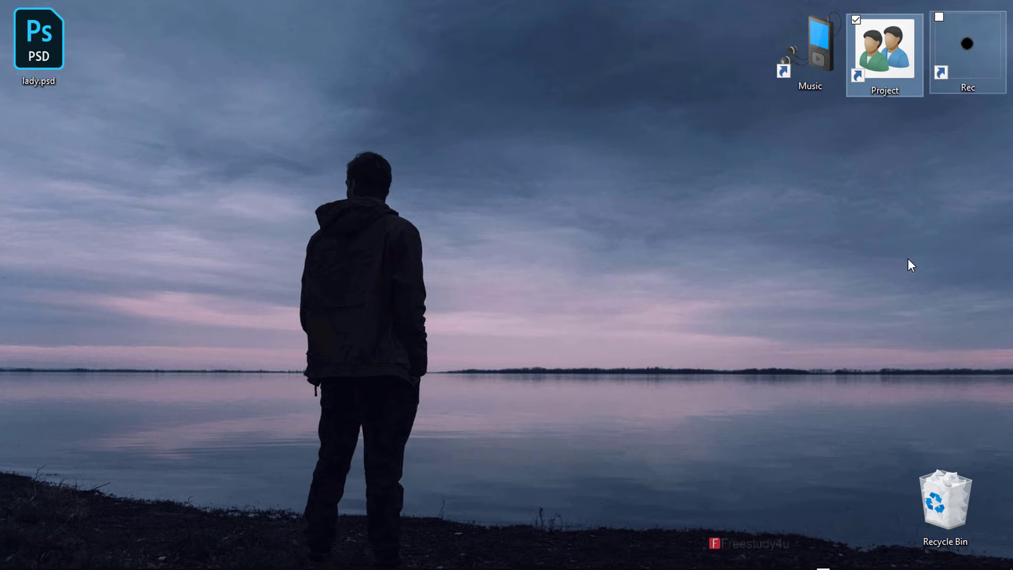
{"action": "double_click", "coordinate": [51, 46]}
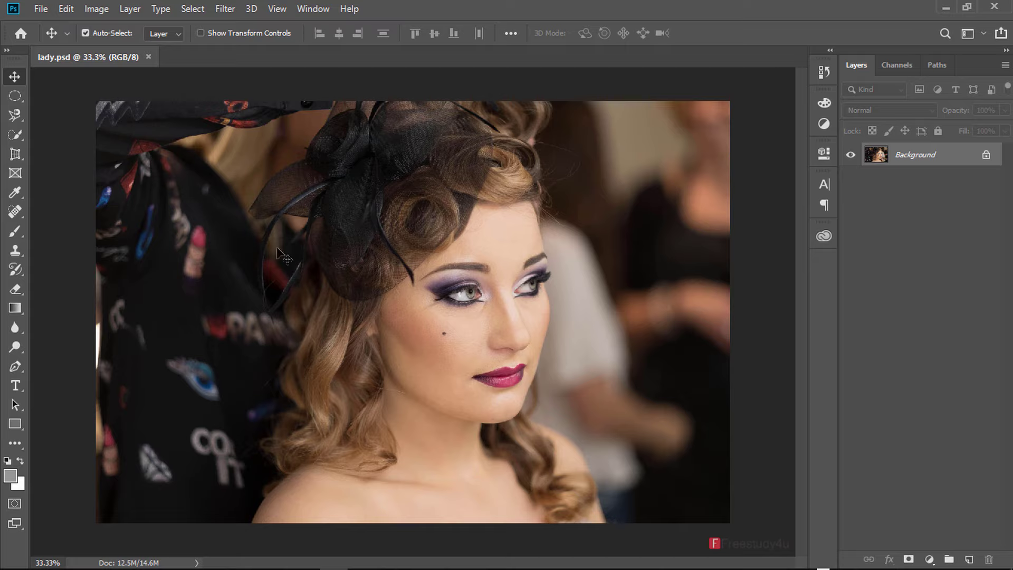
- Load the 'lady' channel of lady.psd as a new selection around the woman
{"action": "left_click", "coordinate": [187, 10]}
{"action": "left_click", "coordinate": [242, 323]}
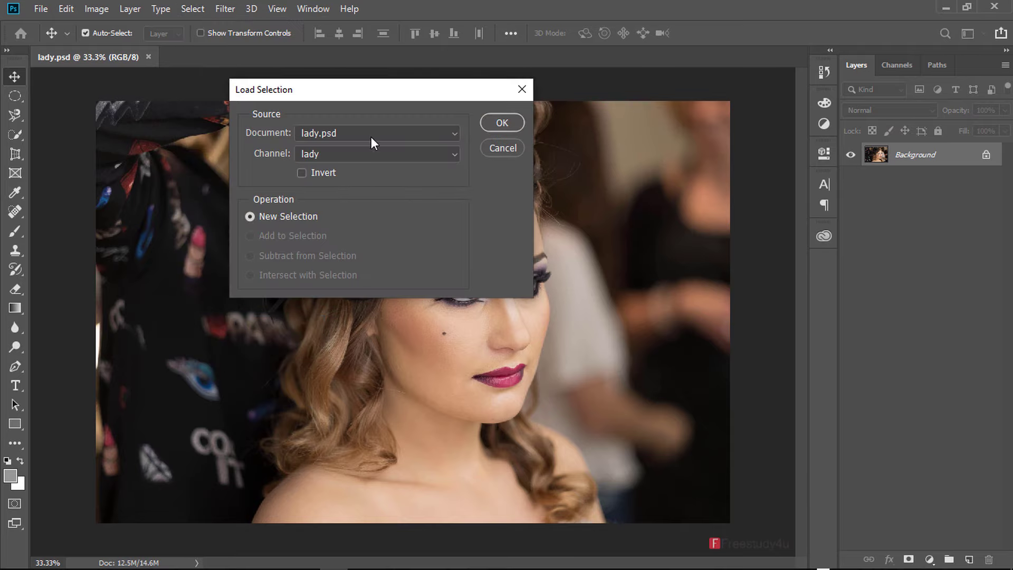
{"action": "left_click", "coordinate": [406, 154]}
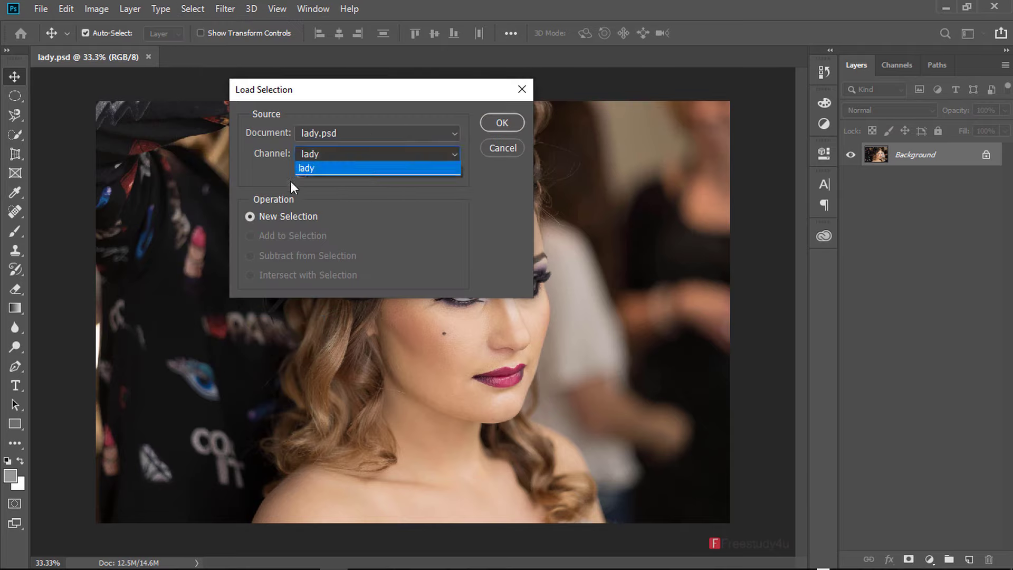
{"action": "left_click", "coordinate": [323, 169]}
{"action": "left_click", "coordinate": [510, 121]}
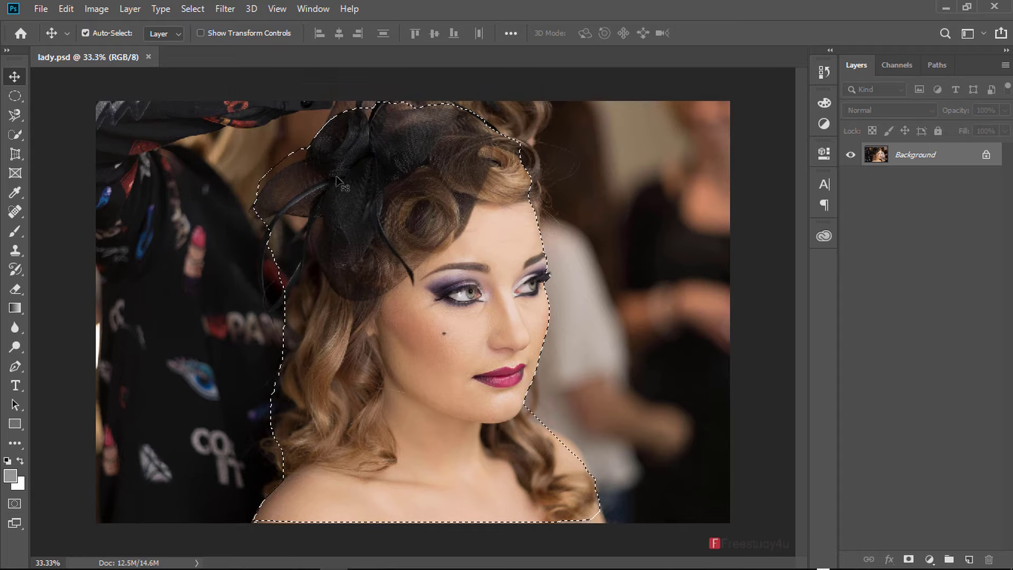